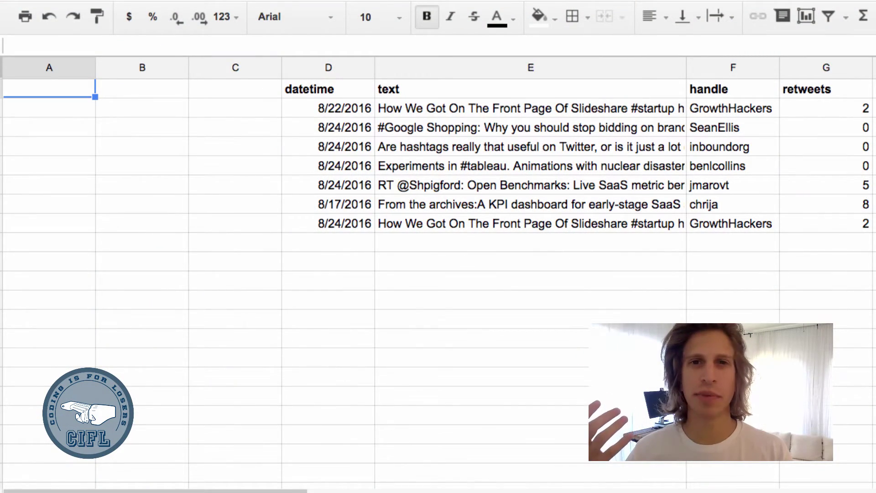
# Highlight the tweet table from D1 through row 8, then return to empty cell A1.
pyautogui.press('Right')
pyautogui.press('Right')
pyautogui.press('Right')
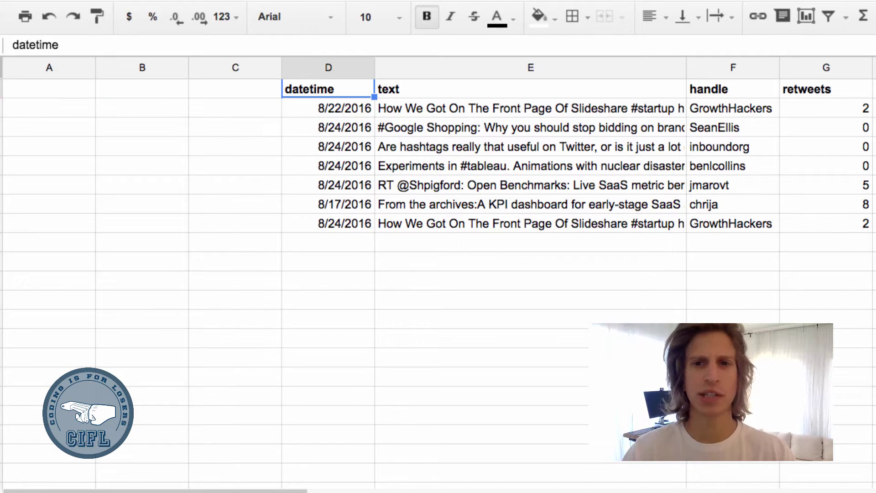
pyautogui.hotkey('shift', 'Right')
pyautogui.hotkey('shift', 'Right')
pyautogui.hotkey('shift', 'Right')
pyautogui.hotkey('shift', 'Down')
pyautogui.hotkey('shift', 'Down')
pyautogui.hotkey('shift', 'Down')
pyautogui.hotkey('shift', 'Down')
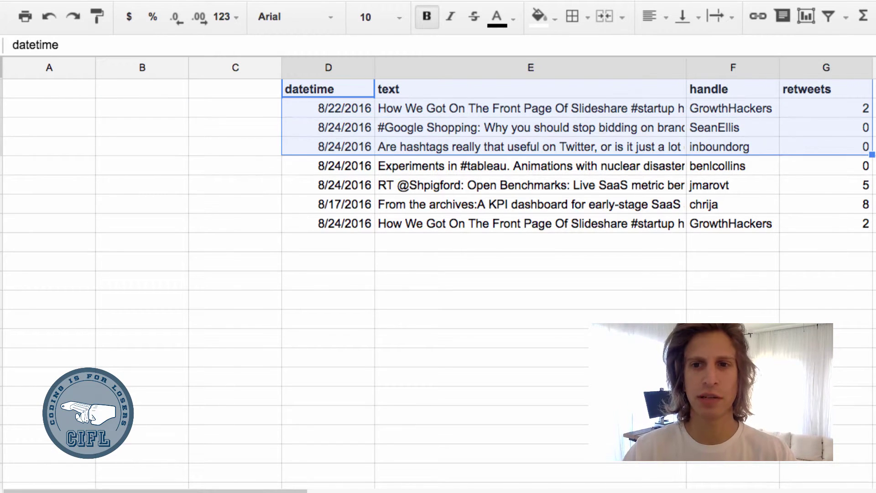
pyautogui.hotkey('shift', 'Down')
pyautogui.hotkey('shift', 'Down')
pyautogui.hotkey('shift', 'Down')
pyautogui.press('Left')
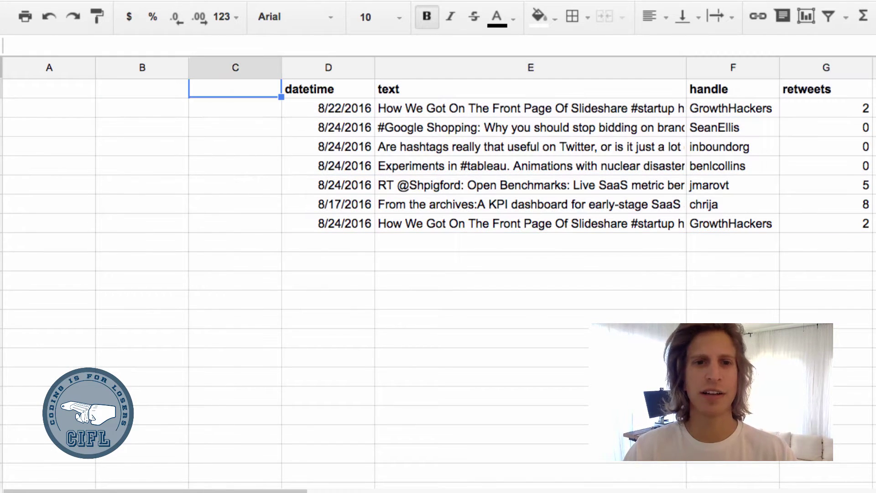
pyautogui.press('Left')
pyautogui.press('Left')
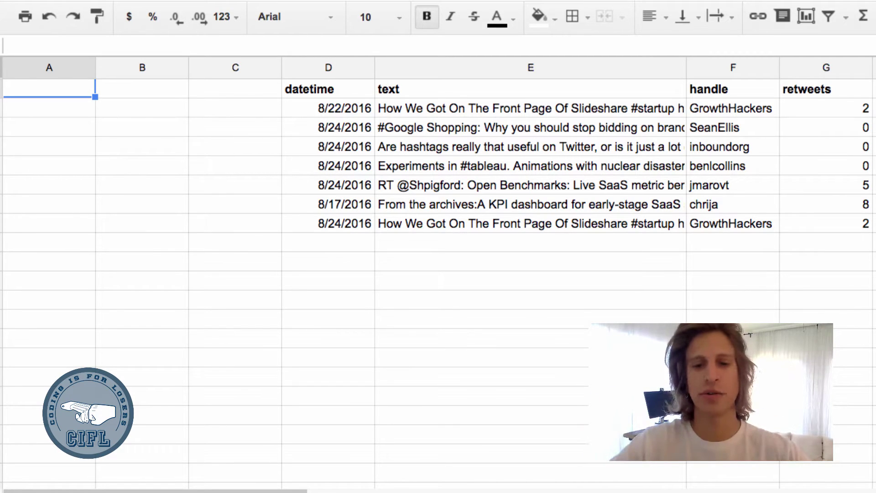
# Enter =query(D:G,"select E where D > date '2016-08-22'") in A1.
pyautogui.write('=query(')
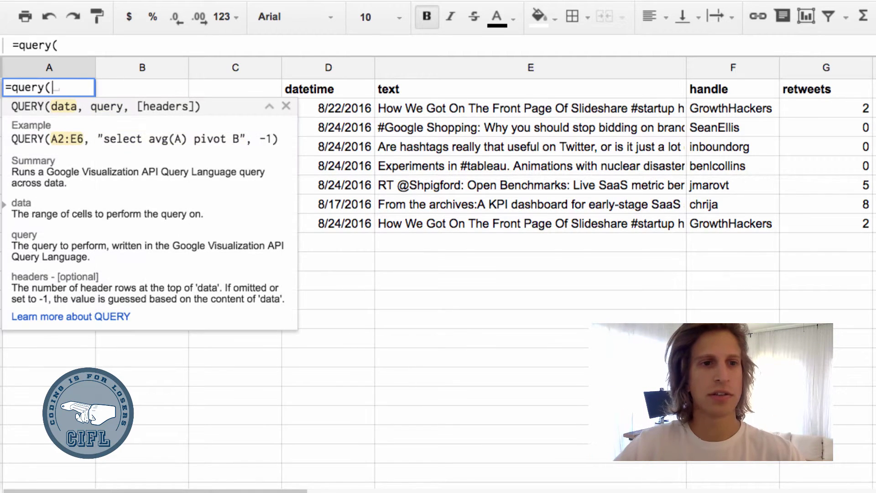
pyautogui.press('Right')
pyautogui.press('Right')
pyautogui.press('Right')
pyautogui.write(':G')
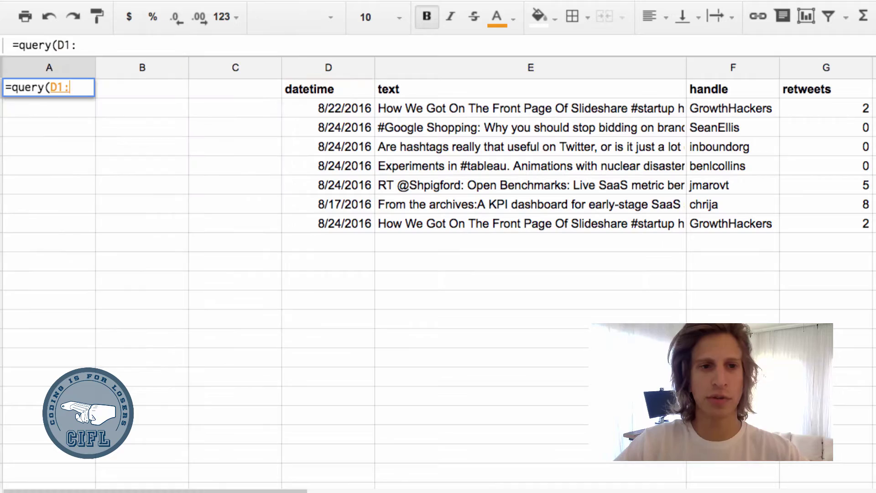
pyautogui.press('Left')
pyautogui.press('Left')
pyautogui.press('BackSpace')
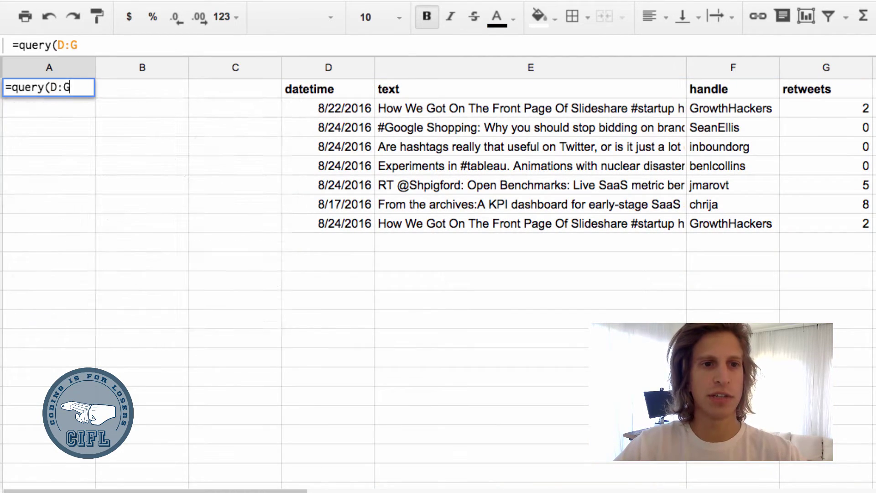
pyautogui.press('Right')
pyautogui.press('Right')
pyautogui.write(', ')
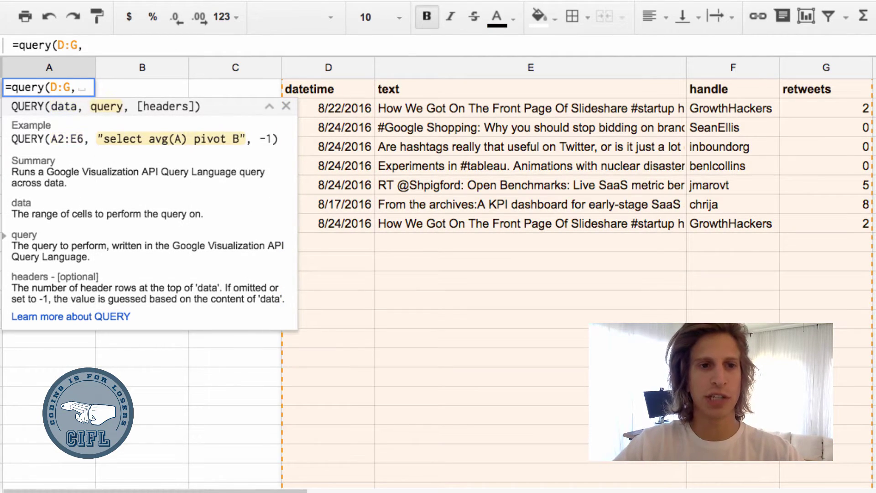
pyautogui.write('"select')
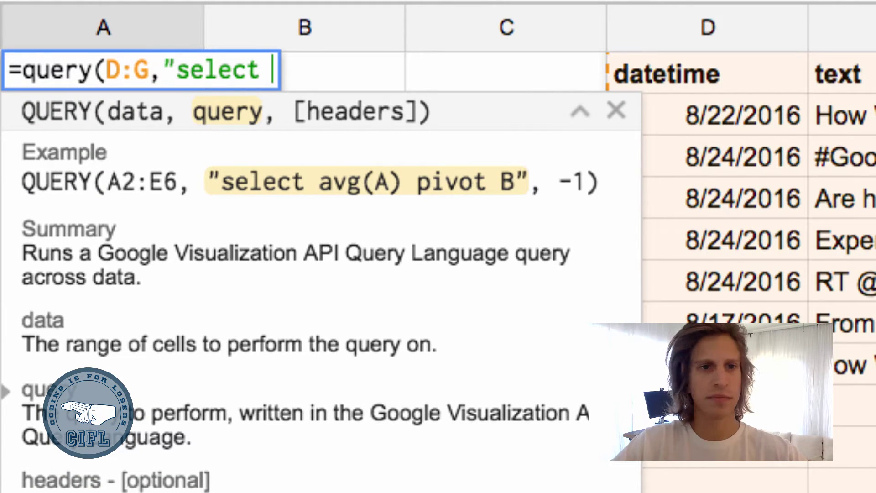
pyautogui.write(' E')
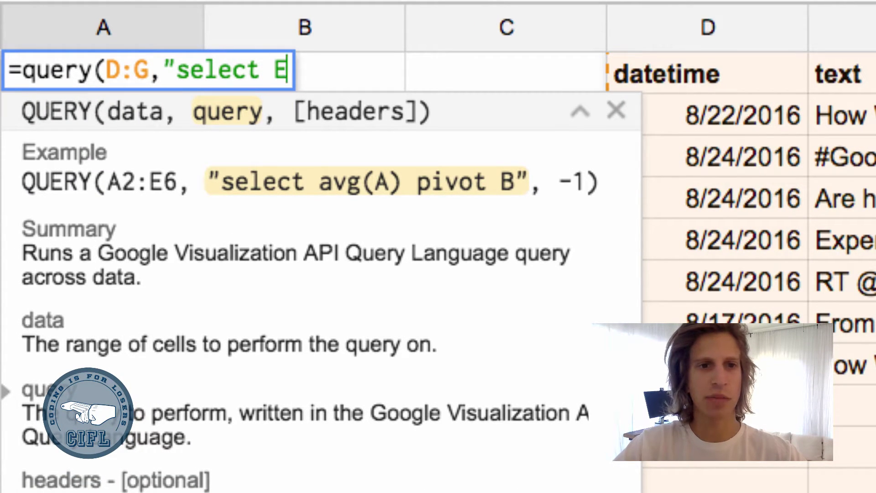
pyautogui.write(' where ')
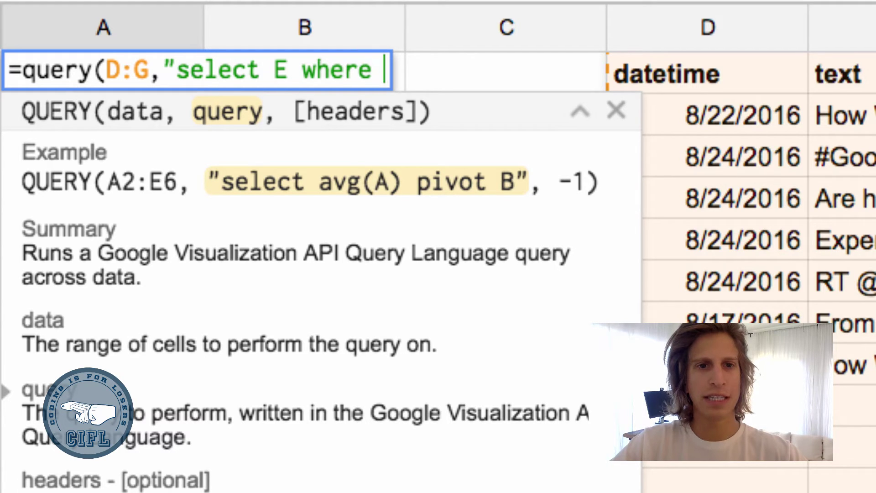
pyautogui.write('D > ')
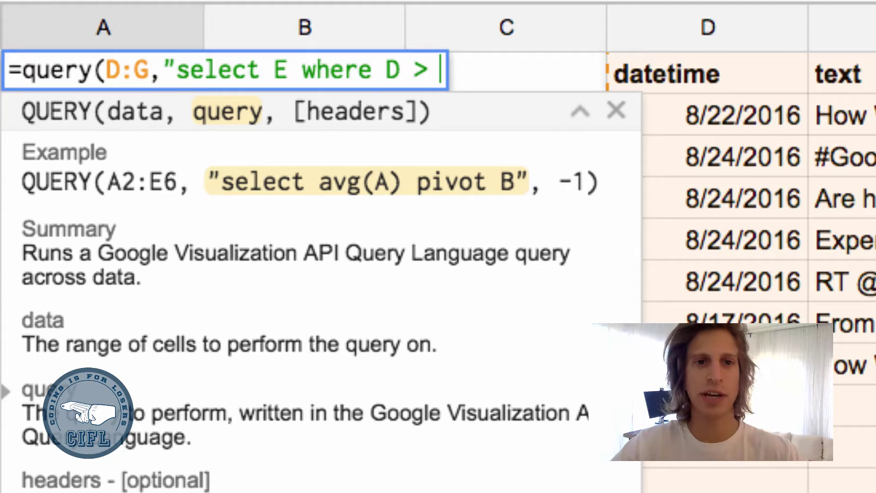
pyautogui.write('d')
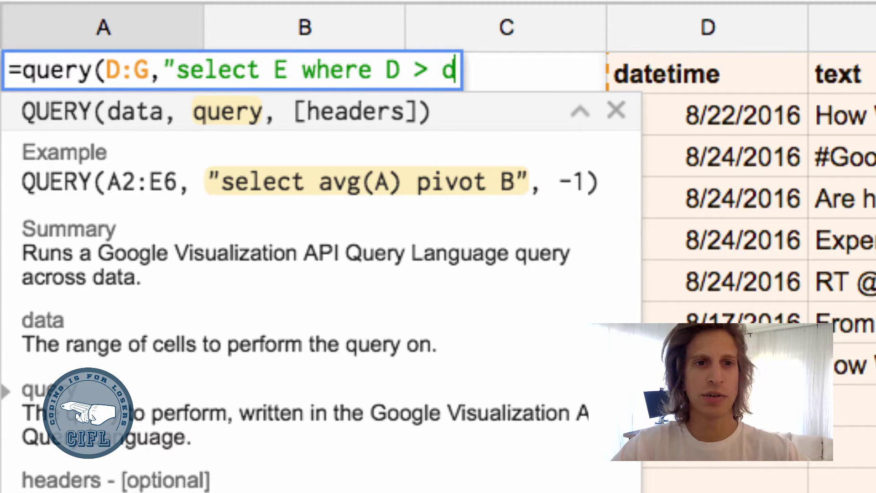
pyautogui.write('ate ')
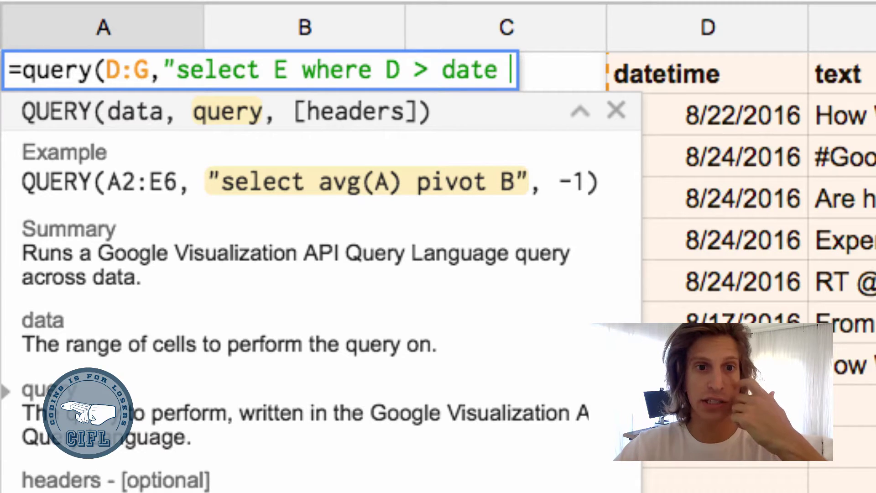
pyautogui.write("''")
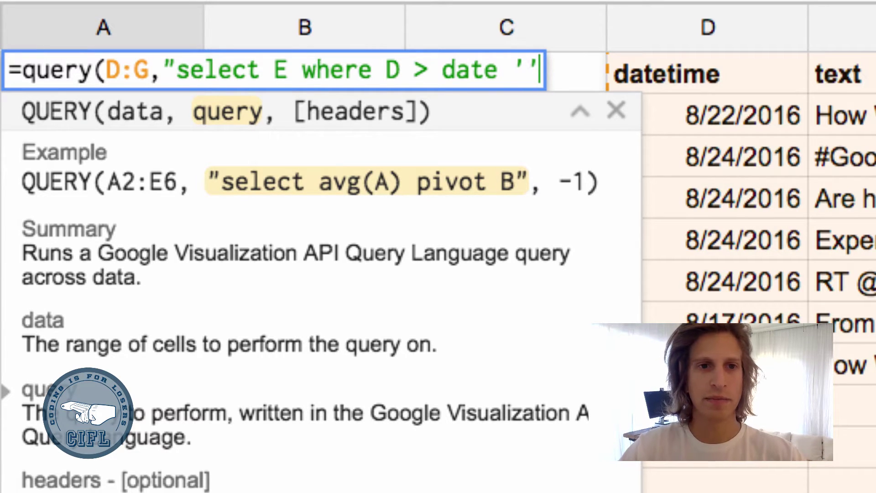
pyautogui.press('Left')
pyautogui.write('201')
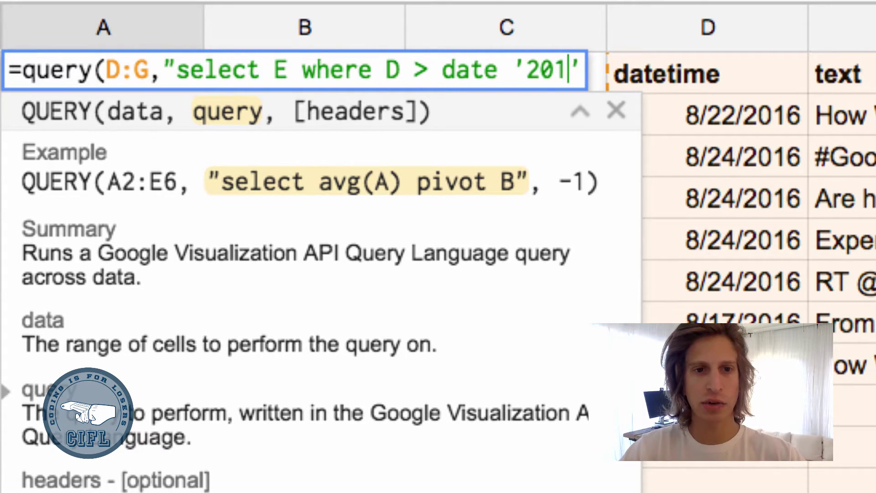
pyautogui.write('6-')
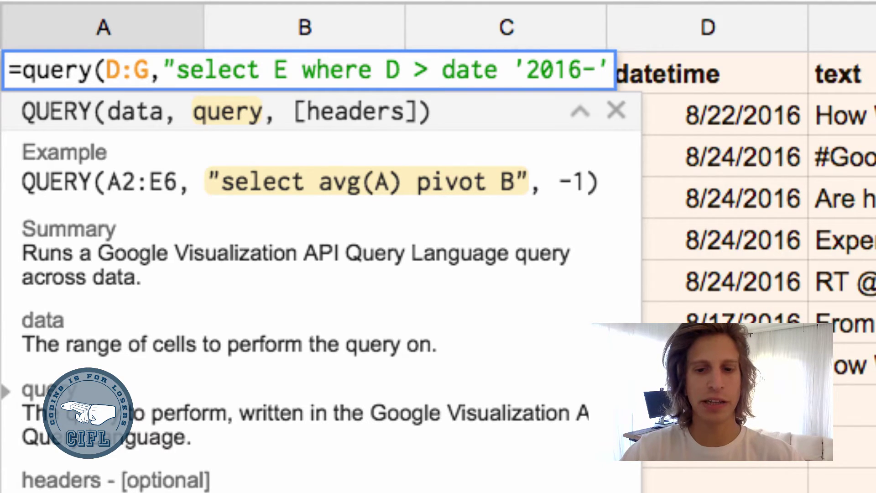
pyautogui.write('08')
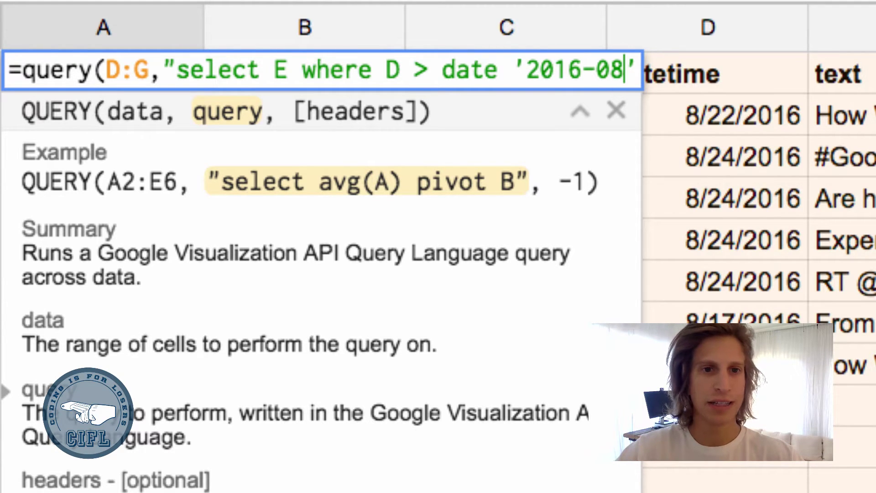
pyautogui.write("-22'")
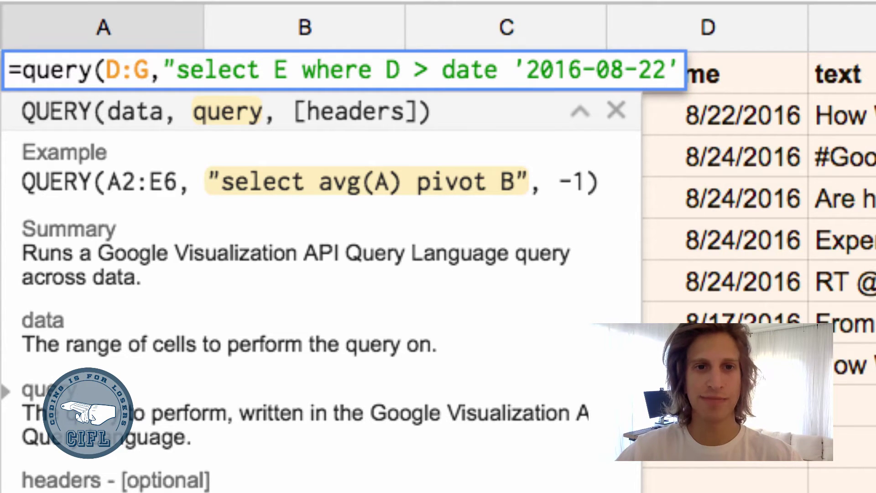
pyautogui.write('"')
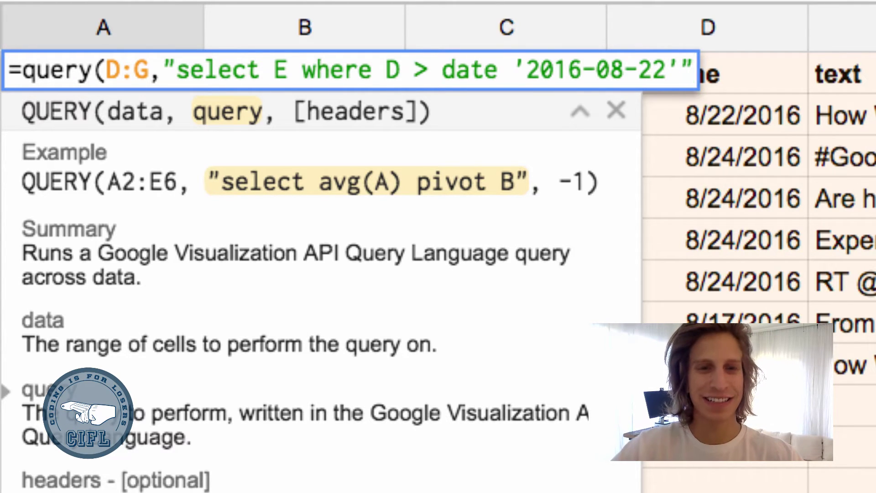
pyautogui.write(')')
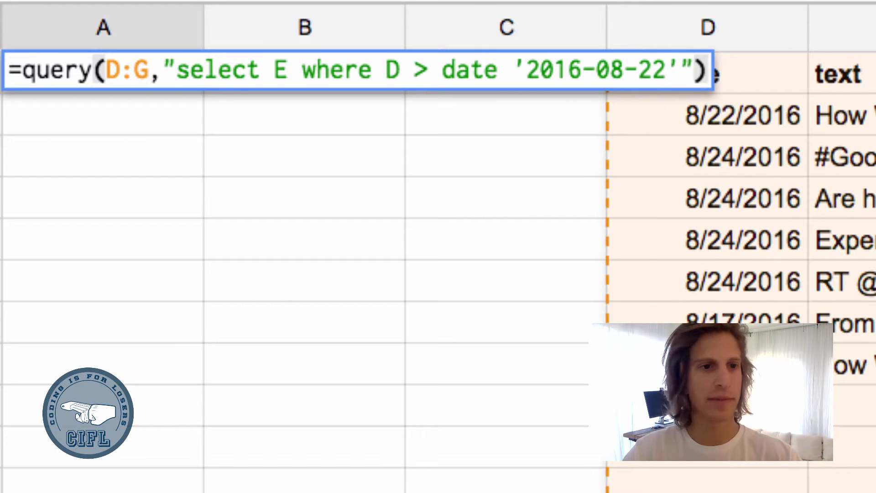
# Commit the QUERY formula and highlight the tweets it returns in column A.
pyautogui.press('Return')
pyautogui.click(100, 115)
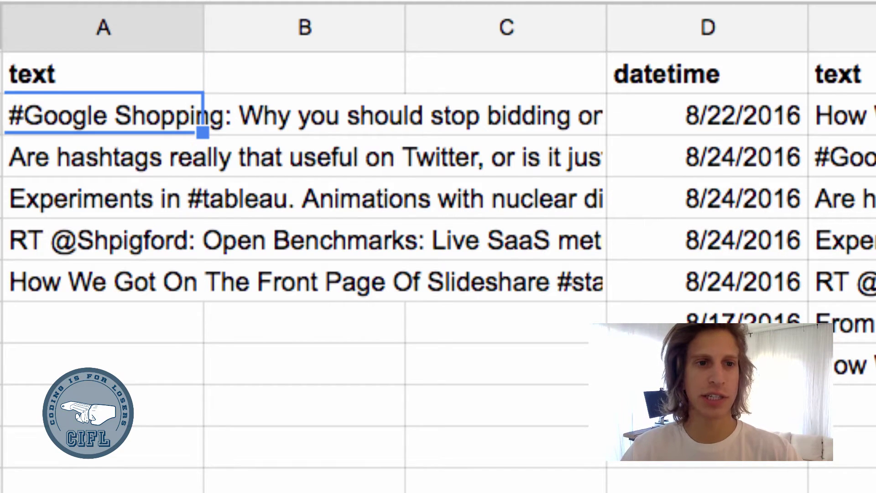
pyautogui.hotkey('shift', 'Down')
pyautogui.hotkey('shift', 'Down')
pyautogui.hotkey('shift', 'Down')
pyautogui.hotkey('shift', 'Down')
# Compare the results with the source tweets in column E dated after 8/22/2016.
pyautogui.press('Right')
pyautogui.press('Right')
pyautogui.press('Right')
pyautogui.press('Right')
pyautogui.press('Right')
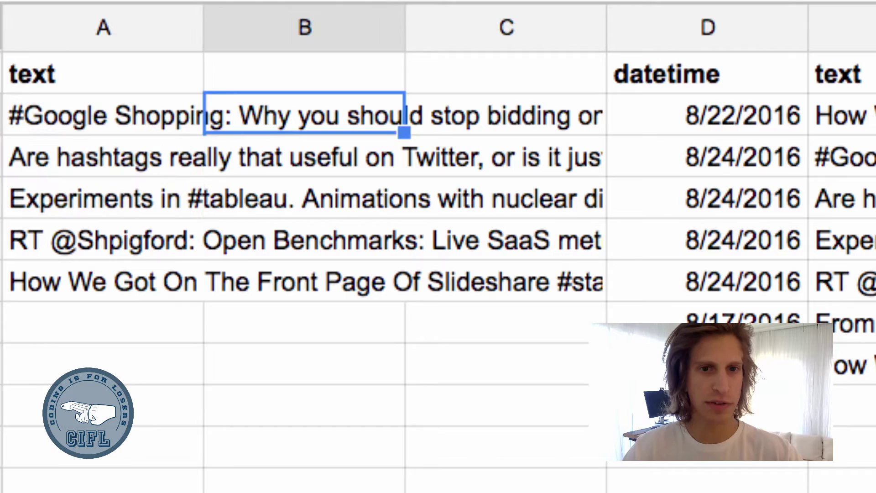
pyautogui.press('Left')
pyautogui.hotkey('shift', 'Down')
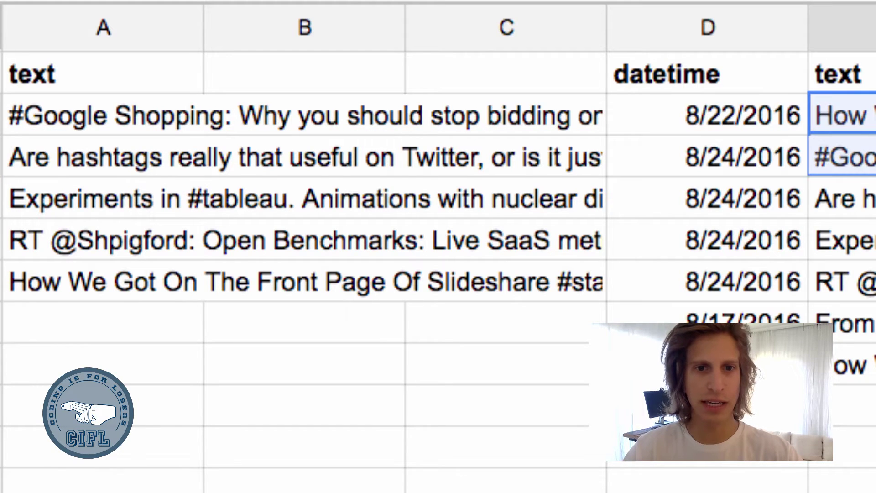
pyautogui.press('Down')
pyautogui.hotkey('shift', 'Down')
pyautogui.hotkey('shift', 'Down')
pyautogui.hotkey('shift', 'Down')
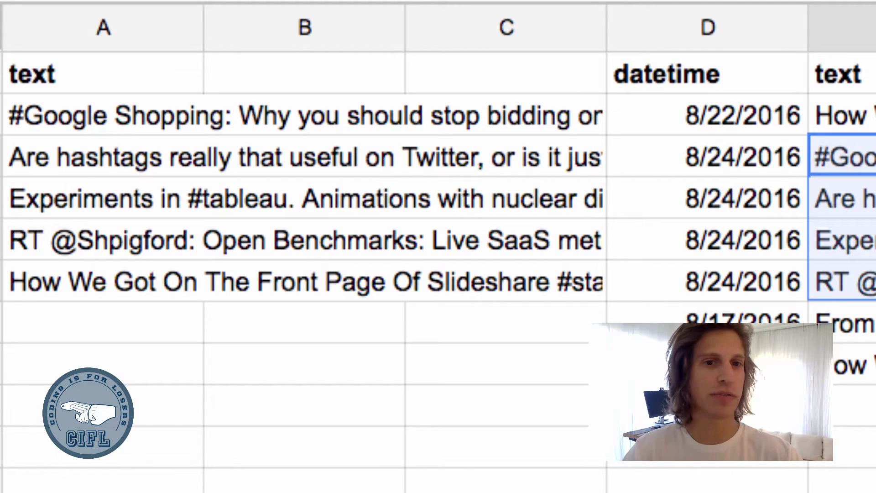
pyautogui.press('Down')
pyautogui.press('Down')
pyautogui.press('Down')
pyautogui.press('Down')
pyautogui.press('Left')
pyautogui.press('Left')
pyautogui.press('Left')
pyautogui.press('Left')
pyautogui.press('Up')
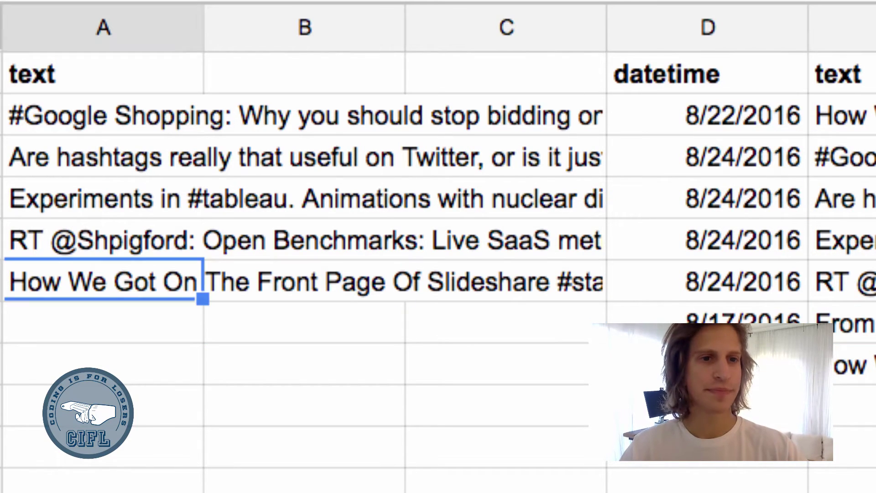
pyautogui.press('Up')
pyautogui.press('Up')
pyautogui.press('Up')
pyautogui.press('Up')
pyautogui.press('Up')
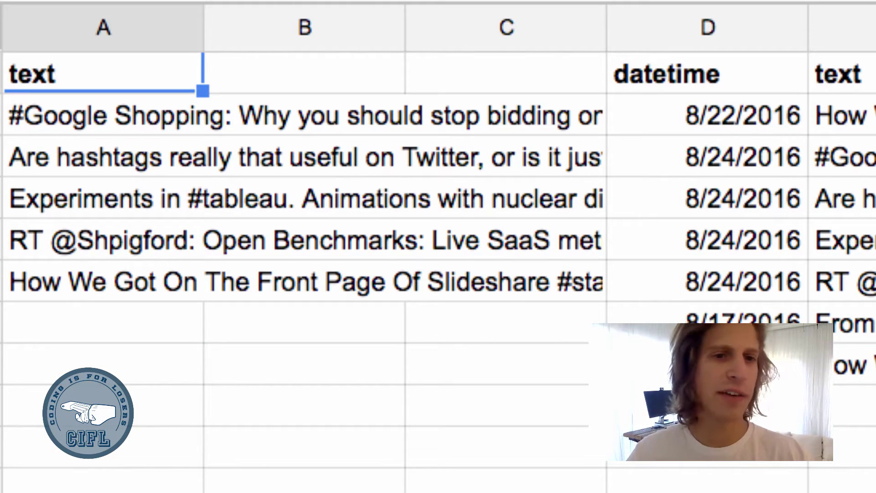
# Enter the date 8/22/2016 in B1, then check it against A1's query formula.
pyautogui.press('Right')
pyautogui.write('8/2')
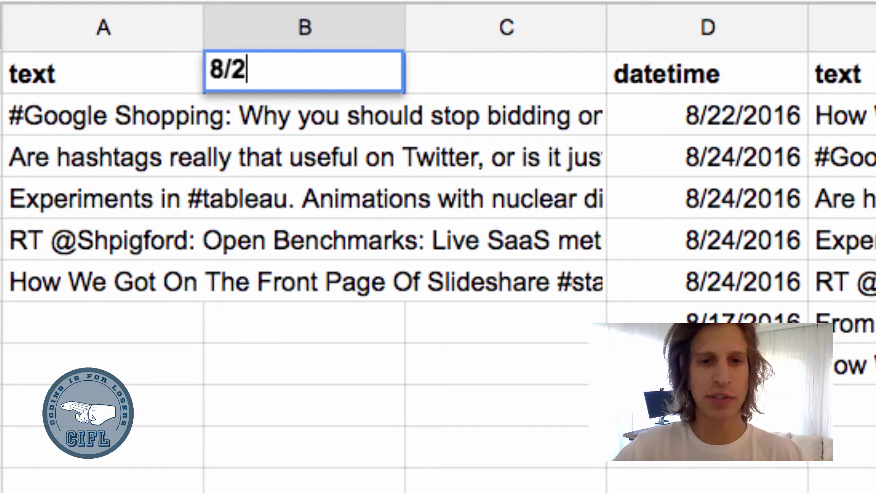
pyautogui.write('2/2016')
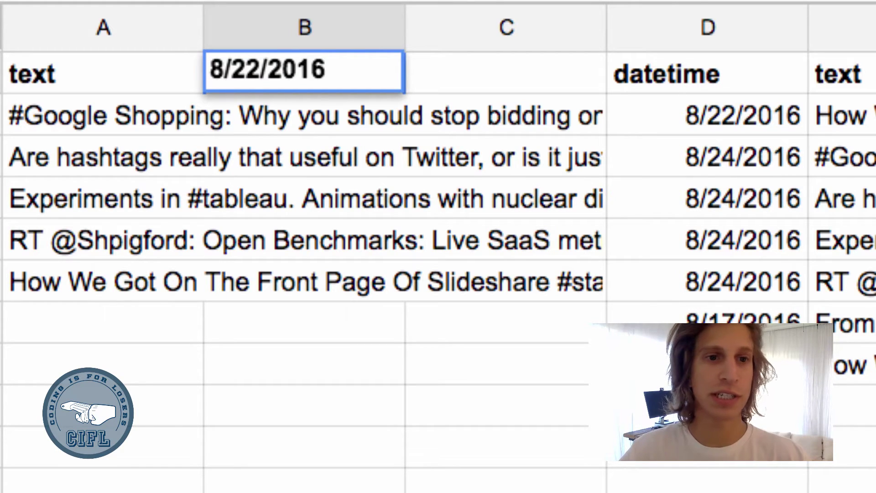
pyautogui.press('Return')
pyautogui.click(304, 74)
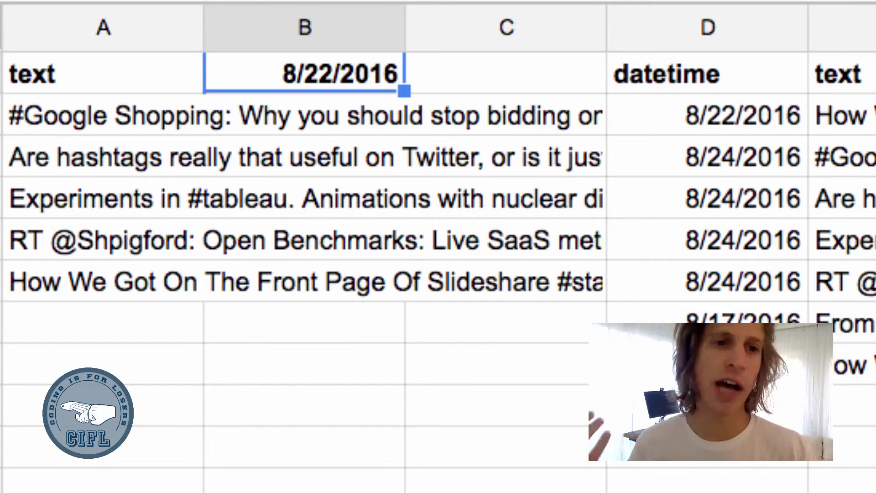
pyautogui.click(103, 74)
pyautogui.click(304, 74)
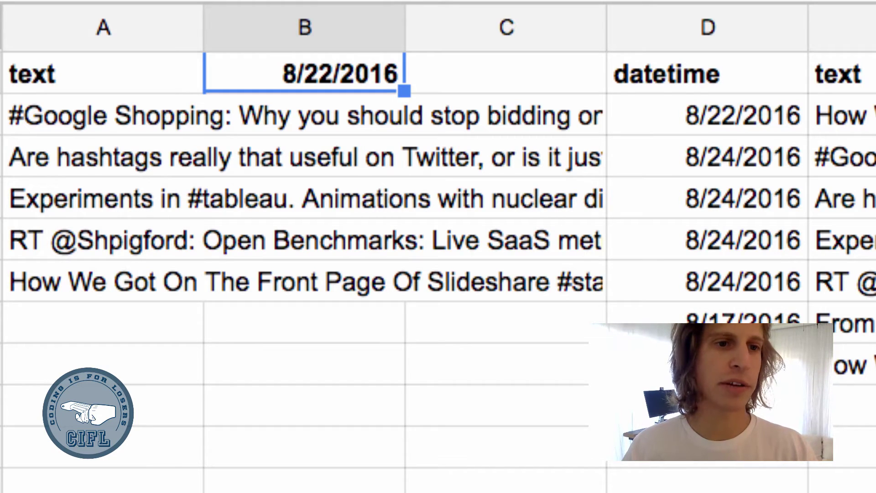
pyautogui.click(103, 73)
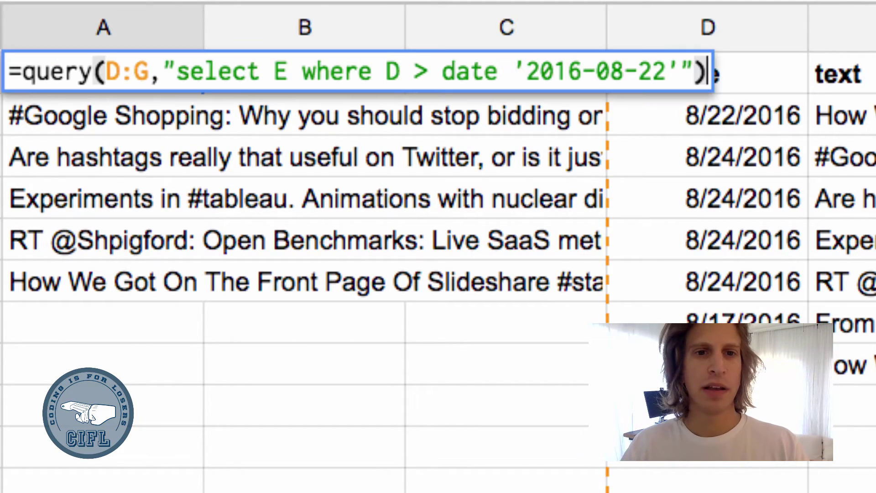
# Replace the hardcoded 2016-08-22 in A1's query with a '" & B1 & "' concatenation.
pyautogui.press('Left')
pyautogui.press('Left')
pyautogui.press('Left')
pyautogui.press('Left')
pyautogui.press('Left')
pyautogui.press('Left')
pyautogui.press('Left')
pyautogui.press('Left')
pyautogui.press('Left')
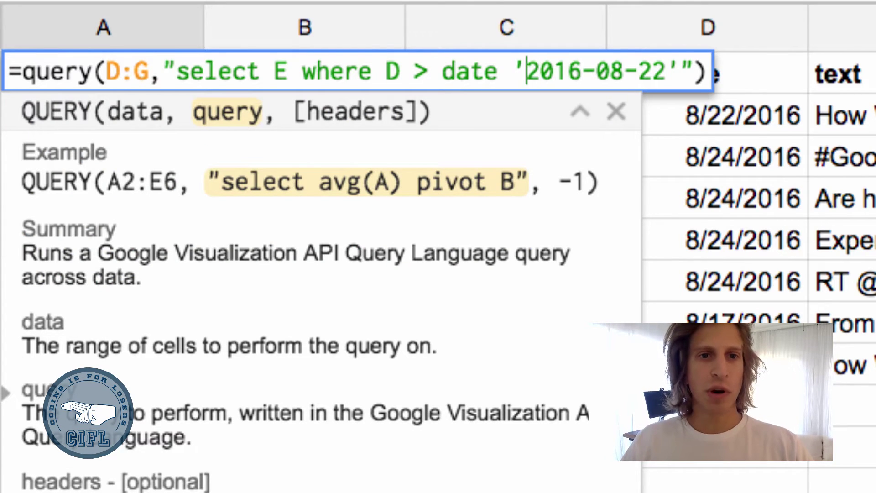
pyautogui.hotkey('shift', 'Right')
pyautogui.hotkey('shift', 'Right')
pyautogui.hotkey('shift', 'Right')
pyautogui.hotkey('shift', 'Right')
pyautogui.hotkey('shift', 'Right')
pyautogui.hotkey('shift', 'Right')
pyautogui.hotkey('shift', 'Right')
pyautogui.hotkey('shift', 'Right')
pyautogui.hotkey('shift', 'Right')
pyautogui.hotkey('shift', 'Right')
pyautogui.hotkey('shift', 'Right')
pyautogui.hotkey('shift', 'Right')
pyautogui.press('Right')
pyautogui.press('Left')
pyautogui.press('Left')
pyautogui.press('Left')
pyautogui.press('Left')
pyautogui.press('Left')
pyautogui.press('Left')
pyautogui.press('Left')
pyautogui.press('Left')
pyautogui.press('Left')
pyautogui.press('Left')
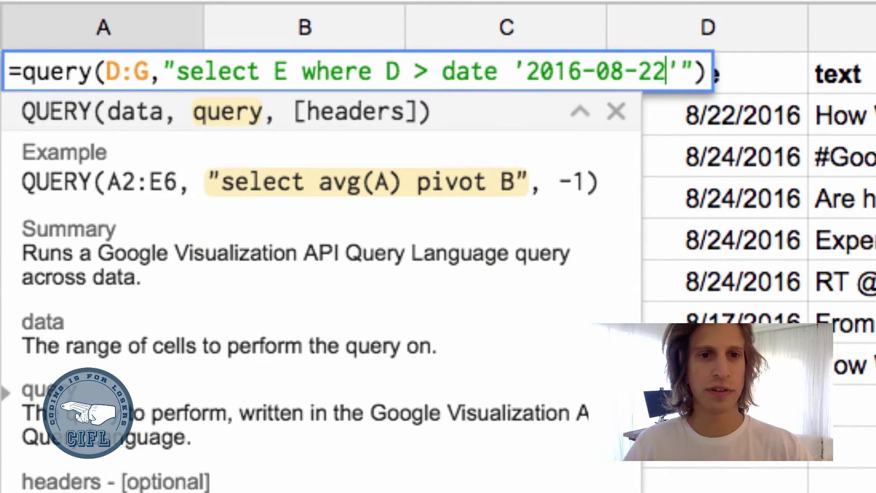
pyautogui.press('Left')
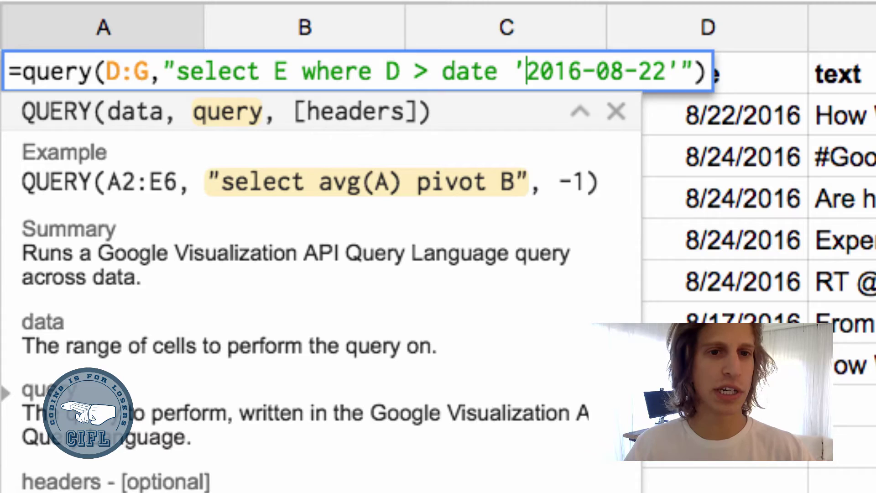
pyautogui.hotkey('shift', 'Right')
pyautogui.hotkey('shift', 'Right')
pyautogui.hotkey('shift', 'Right')
pyautogui.hotkey('shift', 'Right')
pyautogui.hotkey('shift', 'Right')
pyautogui.hotkey('shift', 'Right')
pyautogui.hotkey('shift', 'Right')
pyautogui.hotkey('shift', 'Right')
pyautogui.hotkey('shift', 'Right')
pyautogui.hotkey('shift', 'Right')
pyautogui.hotkey('shift', 'Right')
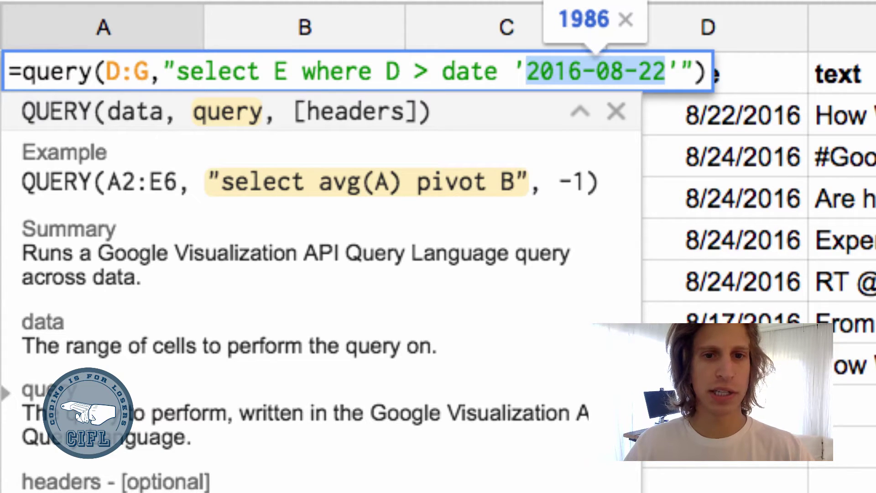
pyautogui.press('BackSpace')
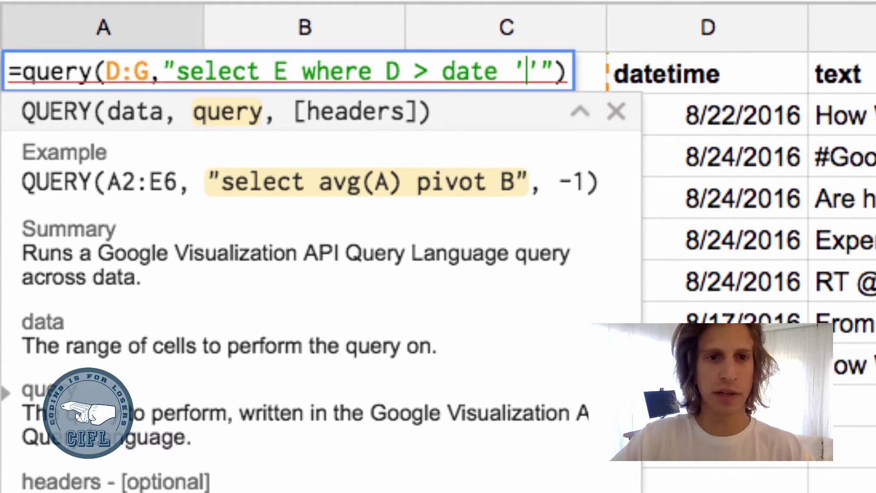
pyautogui.write('"  "')
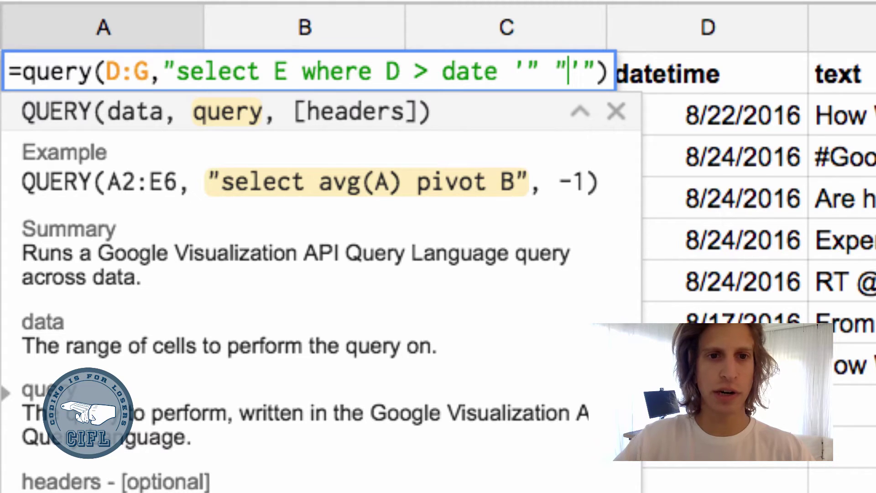
pyautogui.press('Left')
pyautogui.press('Left')
pyautogui.write('& &')
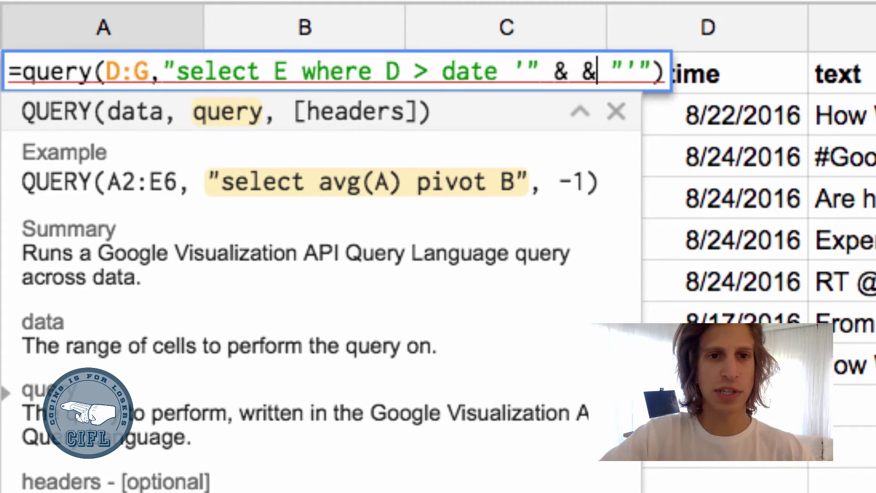
pyautogui.press('BackSpace')
pyautogui.press('Left')
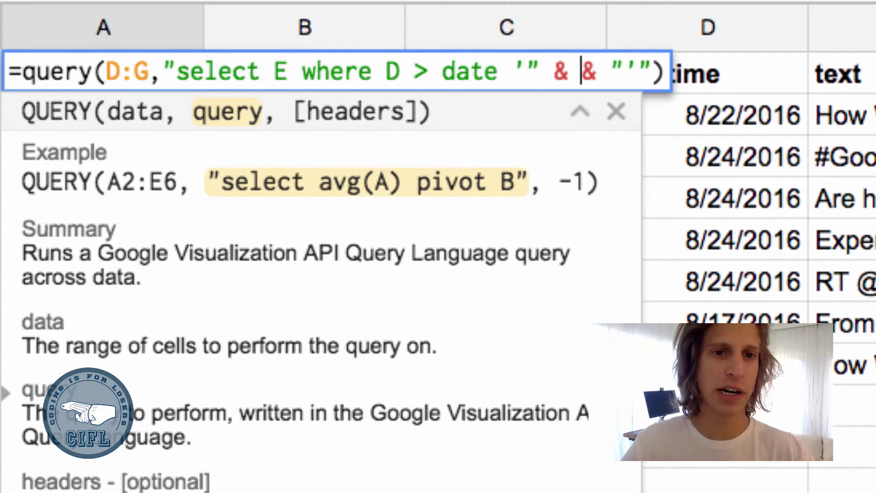
pyautogui.press('Left')
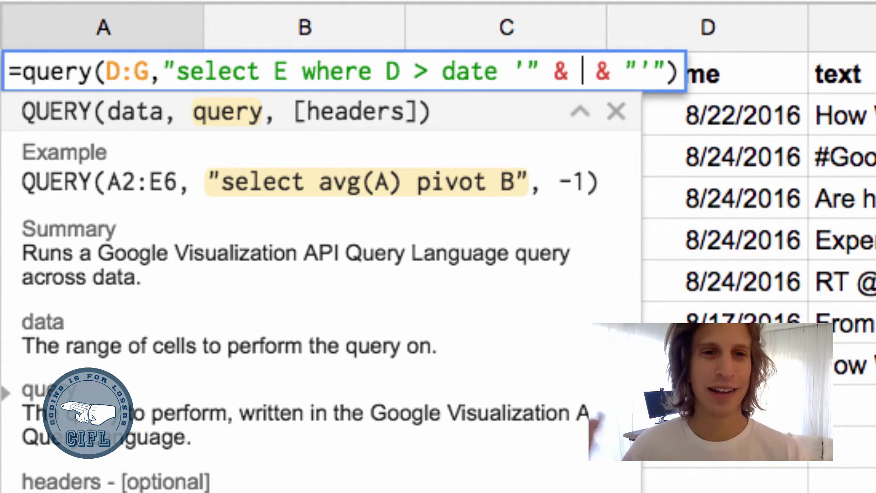
pyautogui.write('B1')
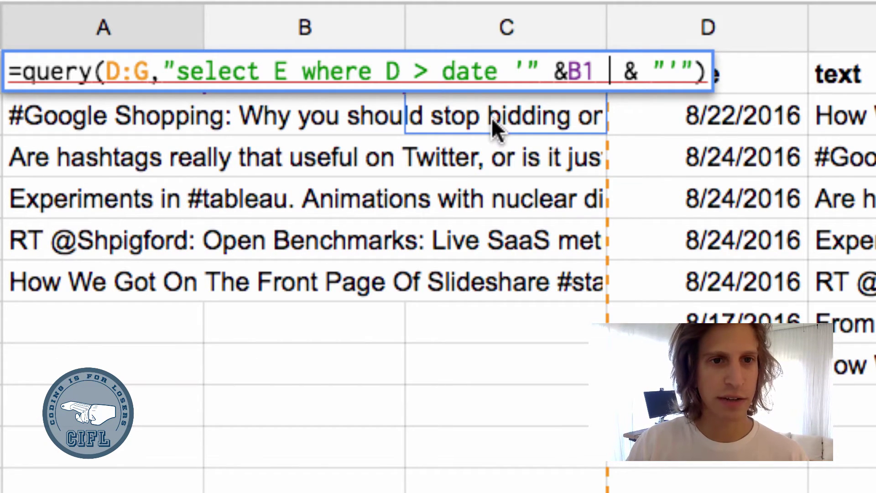
# Commit the formula, then change its B1 reference to B2 and recommit.
pyautogui.press('Return')
pyautogui.press('Up')
pyautogui.press('Return')
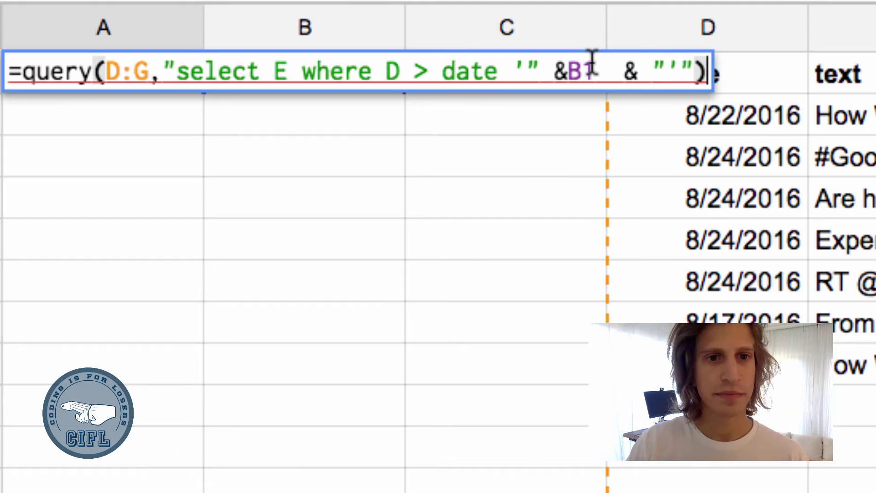
pyautogui.click(591, 72)
pyautogui.press('BackSpace')
pyautogui.write('2')
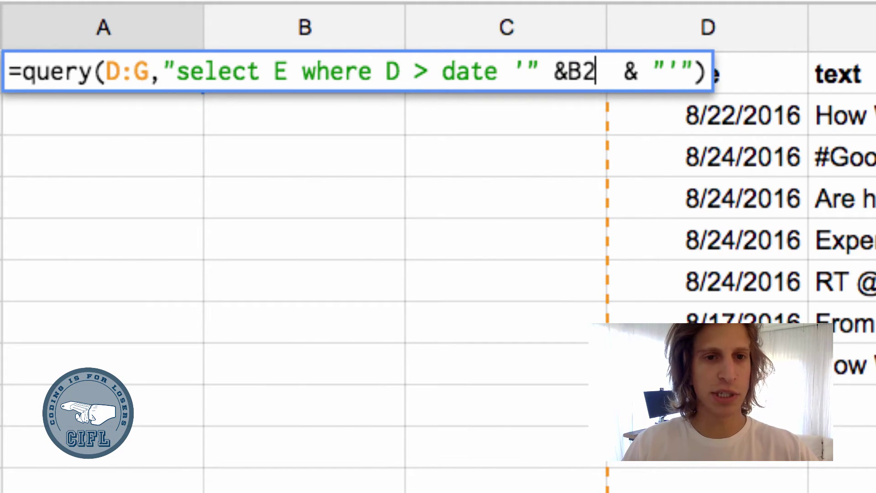
pyautogui.press('Return')
pyautogui.press('Up')
pyautogui.click(305, 74)
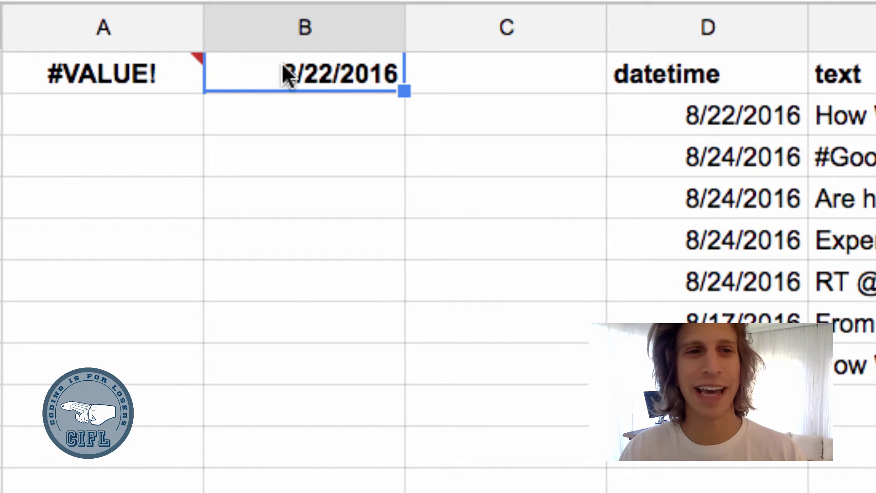
# Read A1's error tooltip stating date literals must use yyyy-MM-dd form.
pyautogui.moveTo(170, 76)
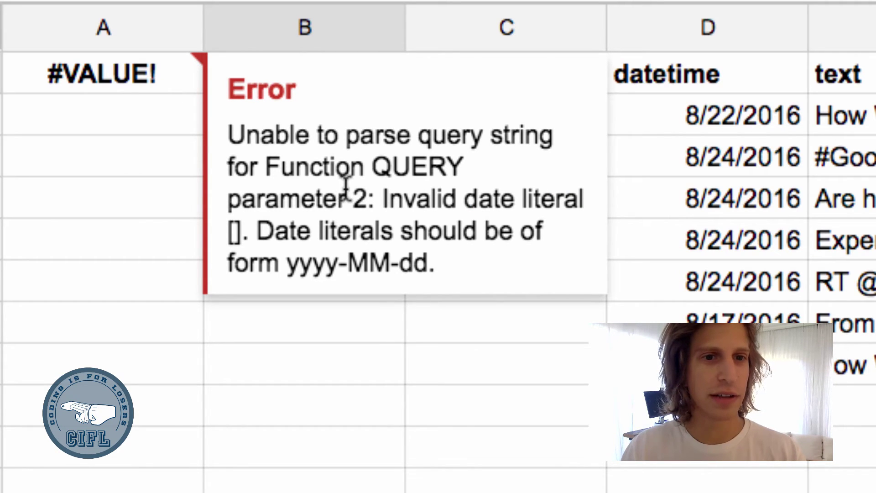
pyautogui.click(165, 73)
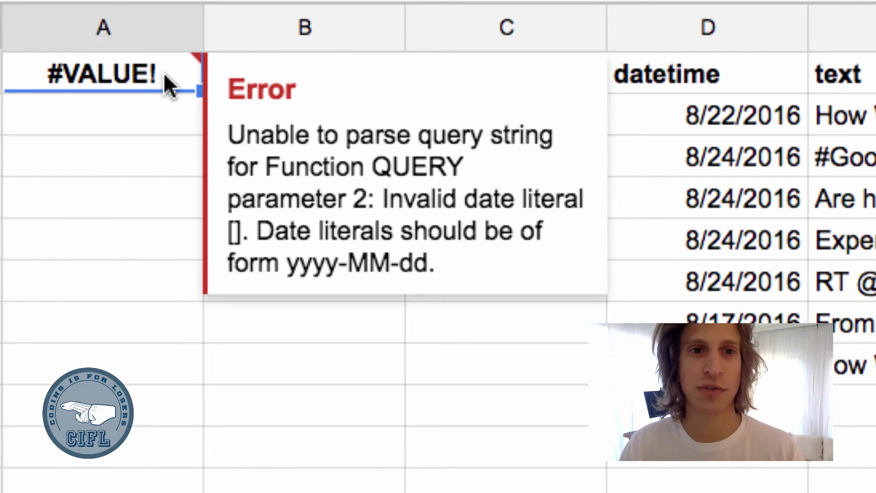
# Wrap the reference as text(B2,"yyyy-mm-dd") in A1's query and commit it.
pyautogui.press('Return')
pyautogui.click(565, 72)
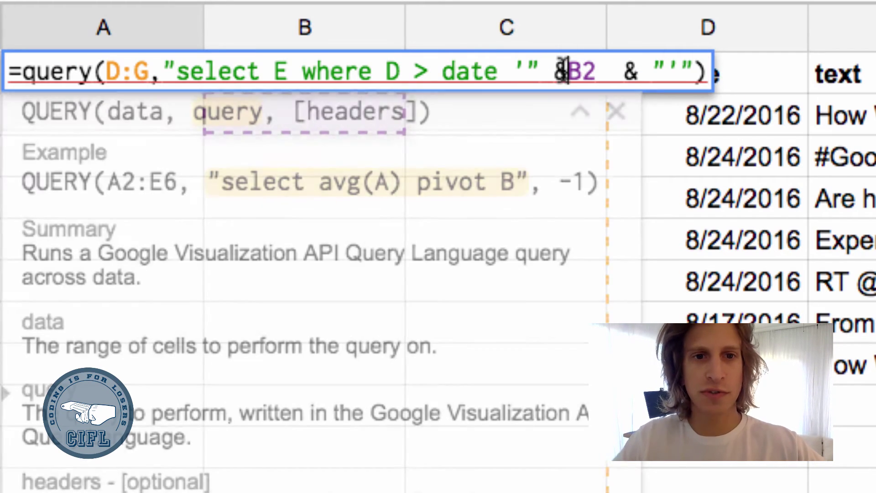
pyautogui.write('text(')
pyautogui.press('Right')
pyautogui.press('Right')
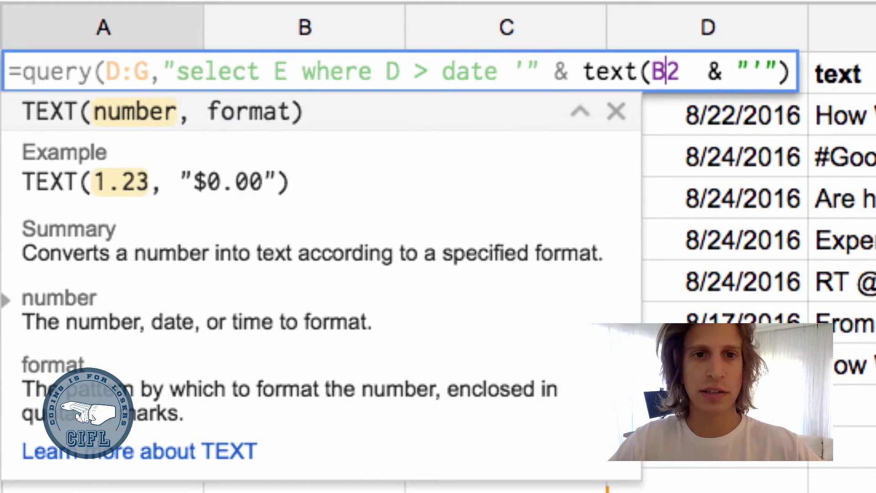
pyautogui.write(',"')
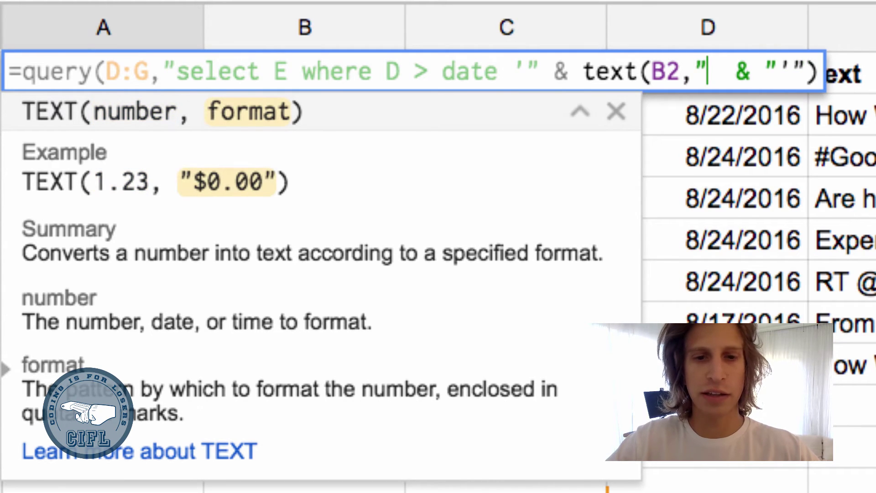
pyautogui.write('yyyy-')
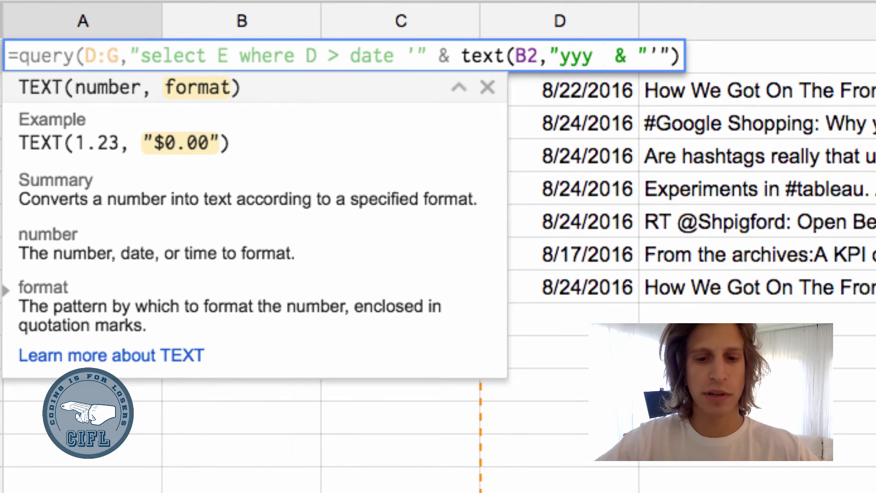
pyautogui.write('mm-ddd')
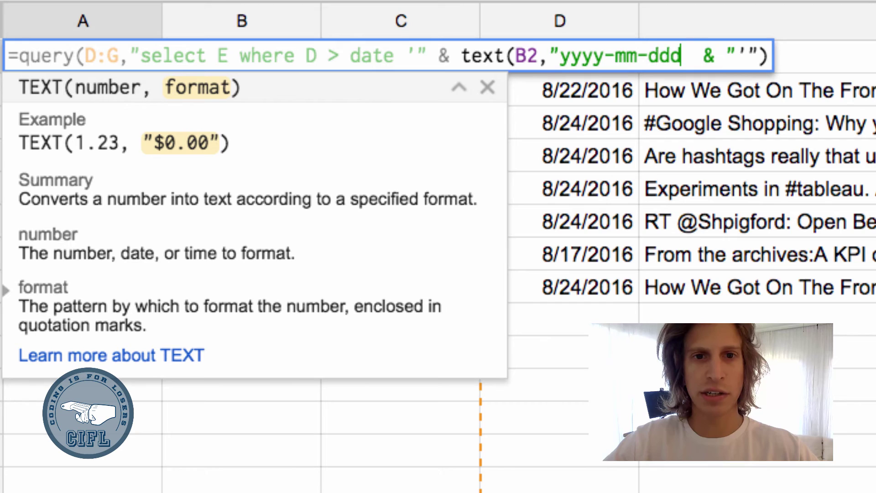
pyautogui.press('BackSpace')
pyautogui.write('")')
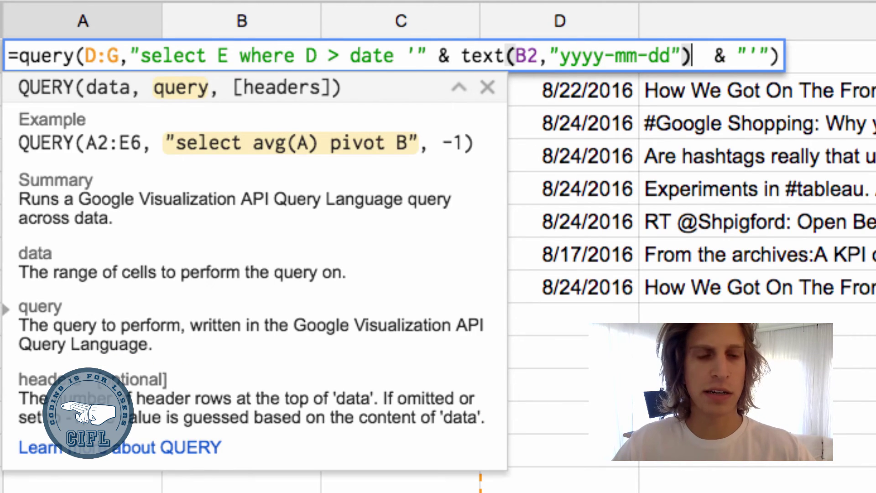
pyautogui.press('Return')
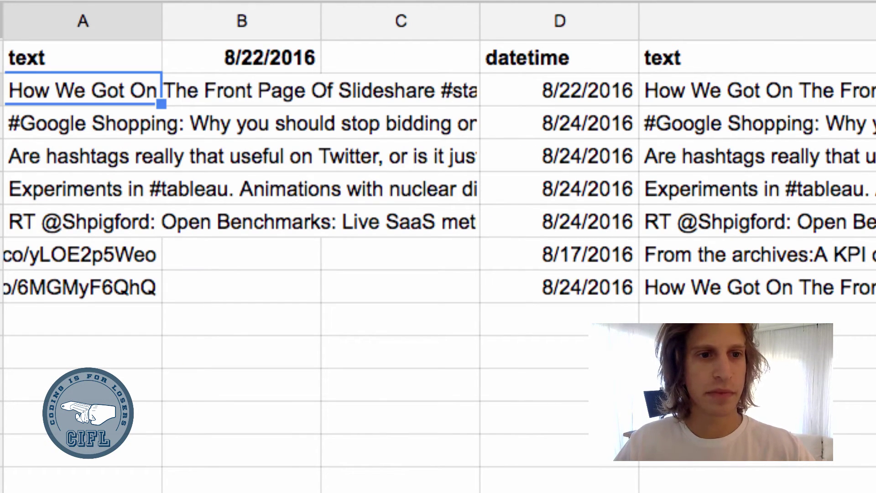
# Select the returned tweets in A2:A8 to check the seven results.
pyautogui.hotkey('ctrl', 'shift', 'Down')
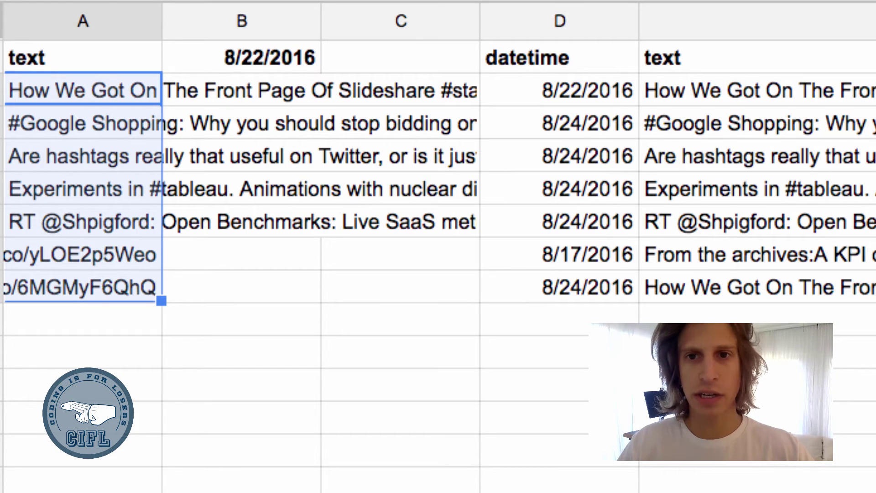
pyautogui.click(64, 277)
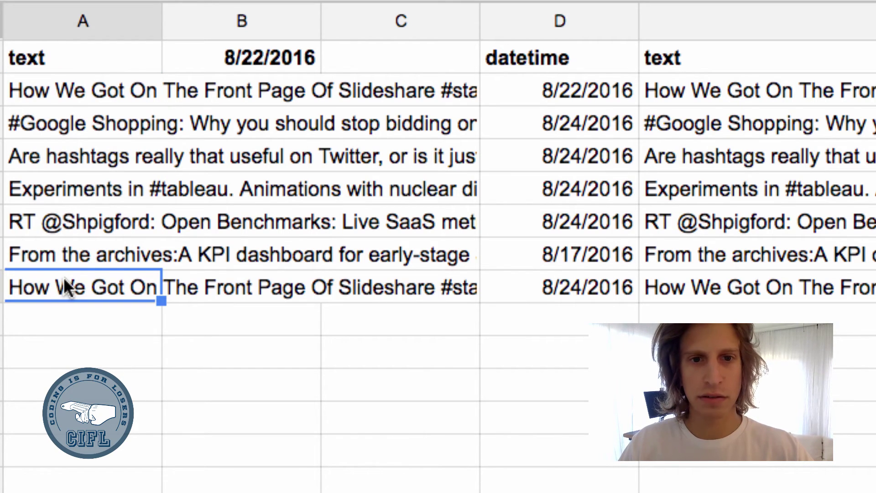
pyautogui.press('Up')
pyautogui.press('Up')
pyautogui.press('Up')
pyautogui.press('Up')
pyautogui.press('Up')
pyautogui.press('Up')
pyautogui.press('Up')
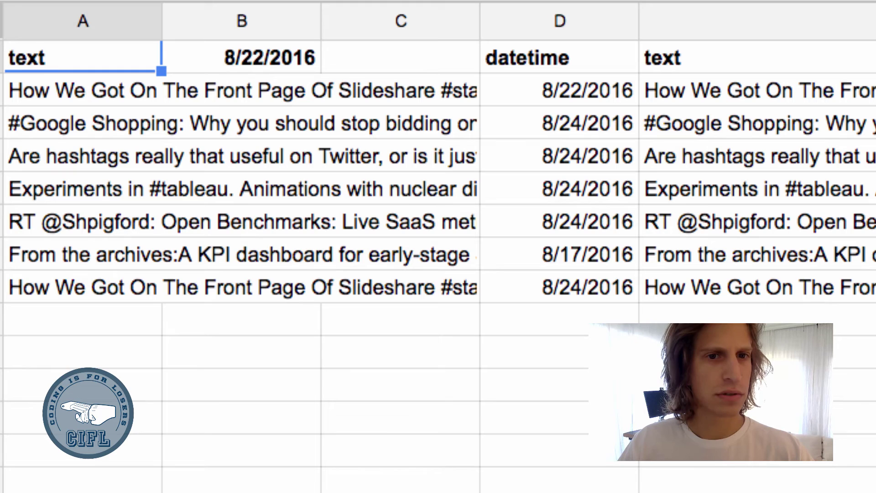
# Change text(B2,…) to text(B1,…) in A1's query so only five later tweets remain.
pyautogui.press('Return')
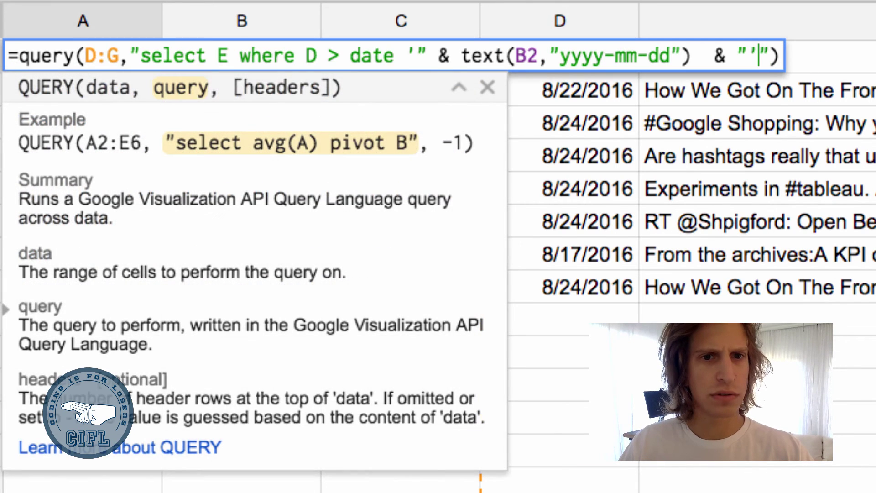
pyautogui.press('Left')
pyautogui.press('Left')
pyautogui.press('Left')
pyautogui.press('Left')
pyautogui.press('Left')
pyautogui.press('Left')
pyautogui.press('Left')
pyautogui.press('Left')
pyautogui.press('Left')
pyautogui.press('Left')
pyautogui.press('Left')
pyautogui.press('Left')
pyautogui.press('Left')
pyautogui.press('Left')
pyautogui.press('Left')
pyautogui.press('Left')
pyautogui.press('Left')
pyautogui.press('Left')
pyautogui.press('Left')
pyautogui.press('Left')
pyautogui.press('Left')
pyautogui.press('Left')
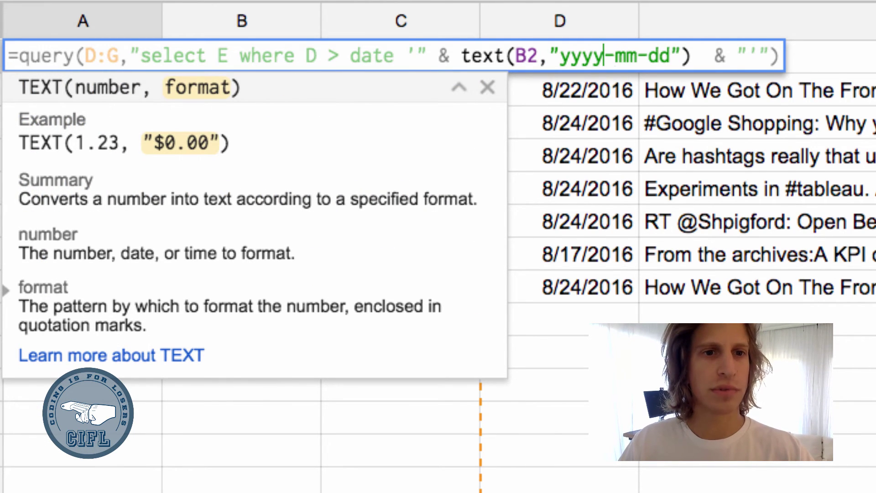
pyautogui.press('BackSpace')
pyautogui.write('1')
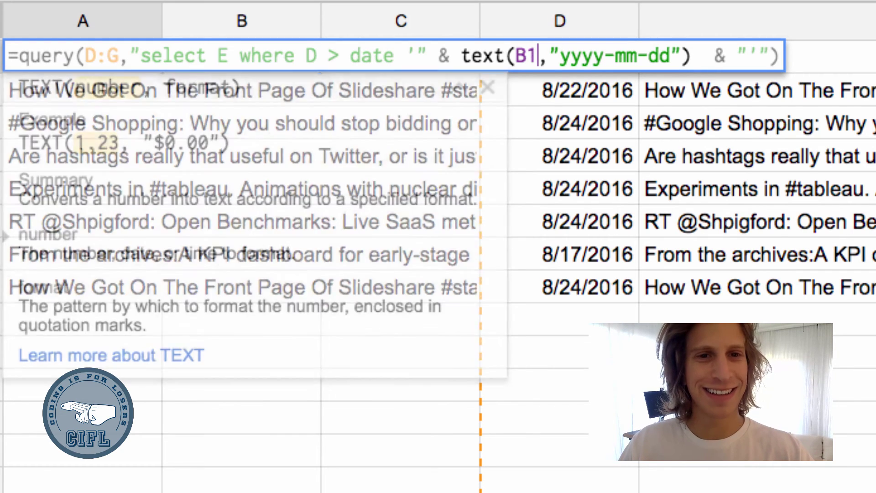
pyautogui.press('Return')
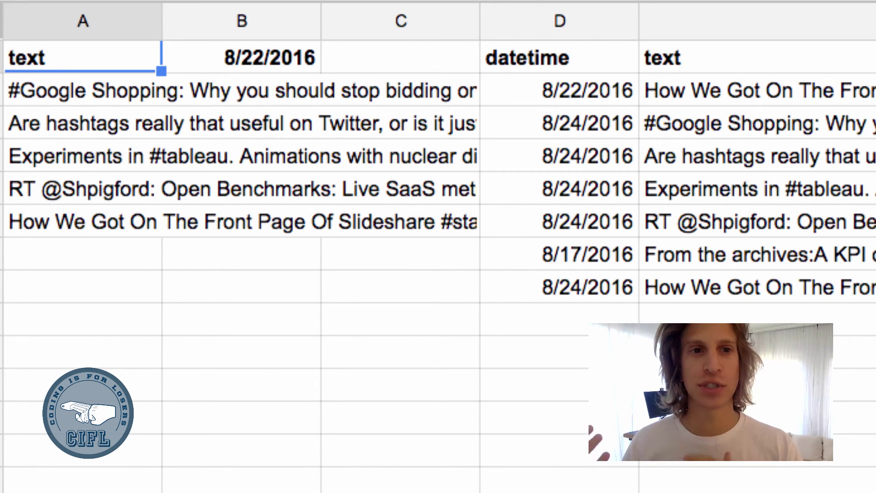
# Show A1's final formula filtering on text(B1,"yyyy-mm-dd") in edit mode.
pyautogui.press('Return')
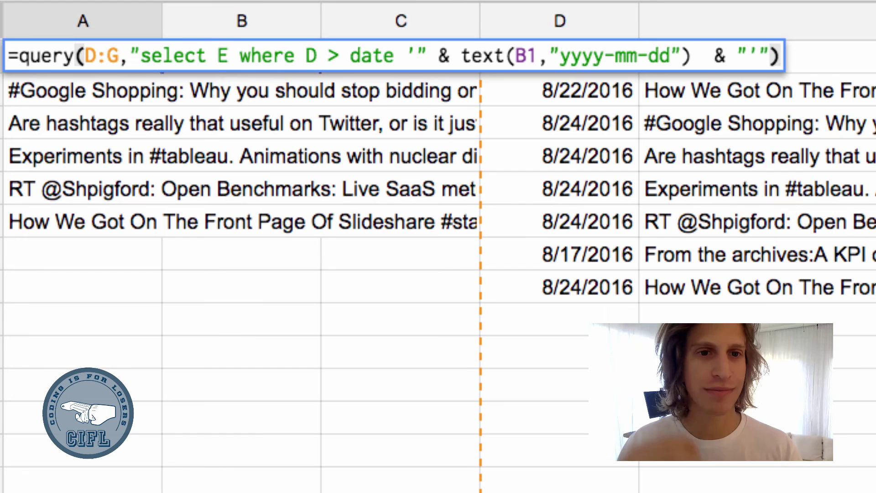